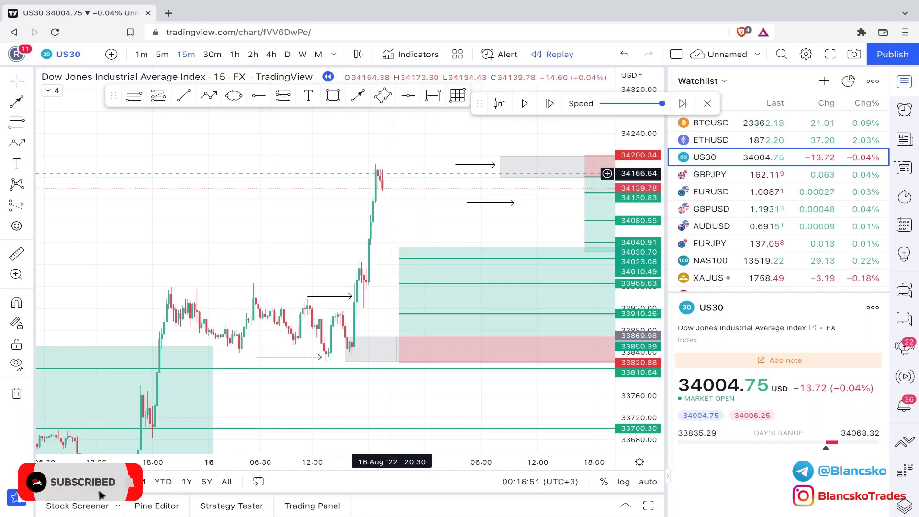
- Examine the latest US30 15-minute candles against the marked grey zones and the planned long and short positions
drag(637, 230, 637, 191)
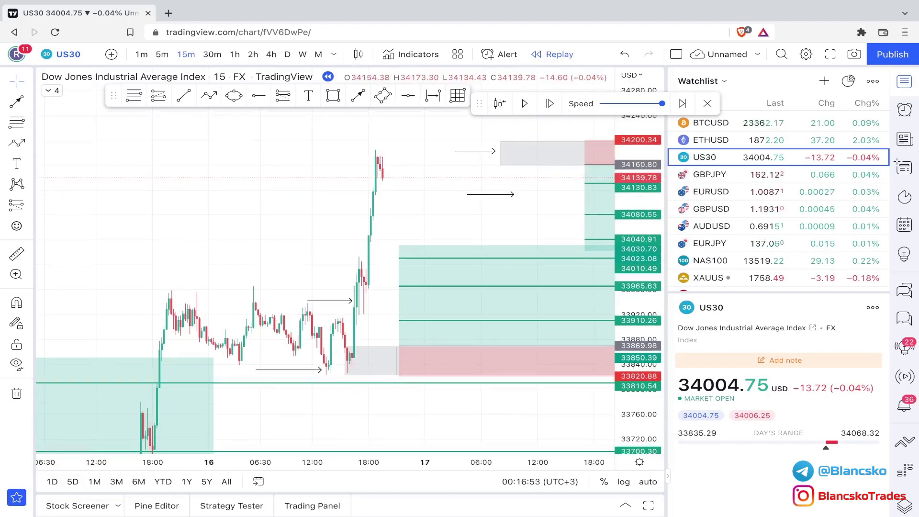
drag(633, 365, 632, 359)
drag(402, 209, 383, 194)
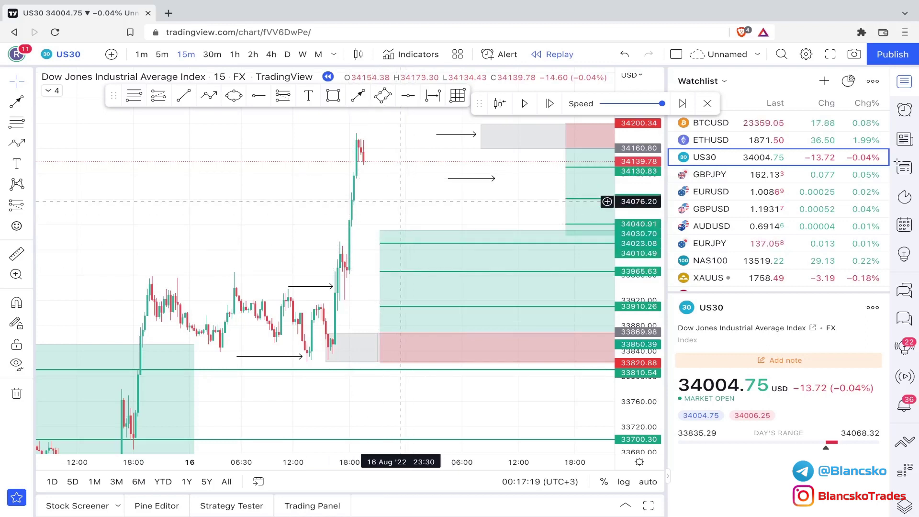
drag(398, 192, 396, 180)
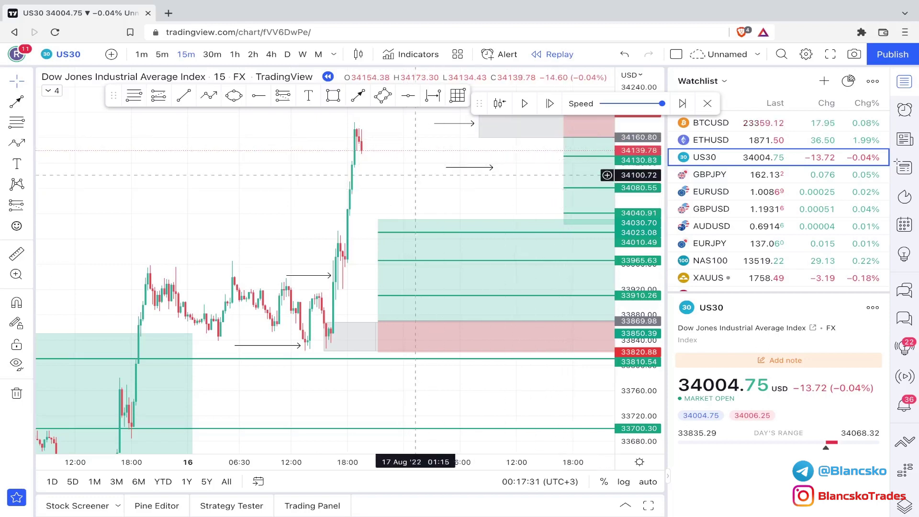
drag(305, 245, 286, 225)
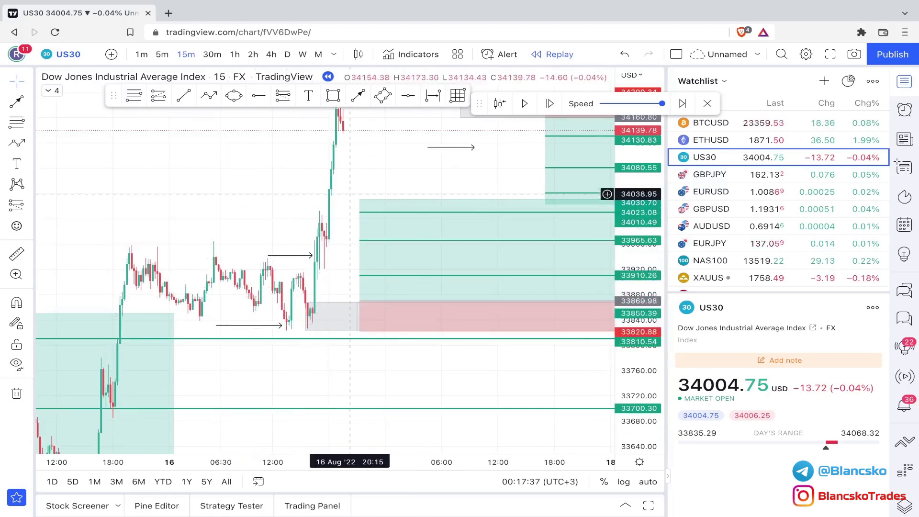
drag(256, 202, 240, 222)
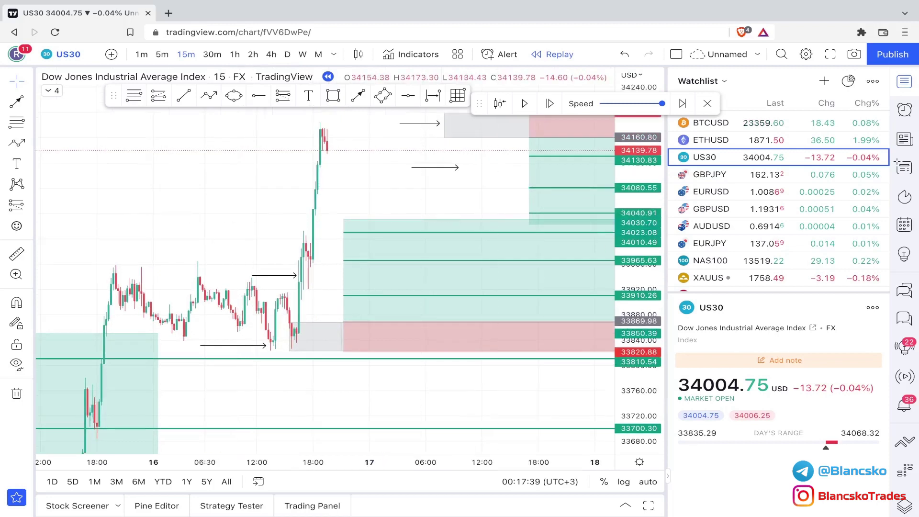
mouse_move(638, 187)
mouse_down()
mouse_move(637, 210)
mouse_move(637, 175)
mouse_up()
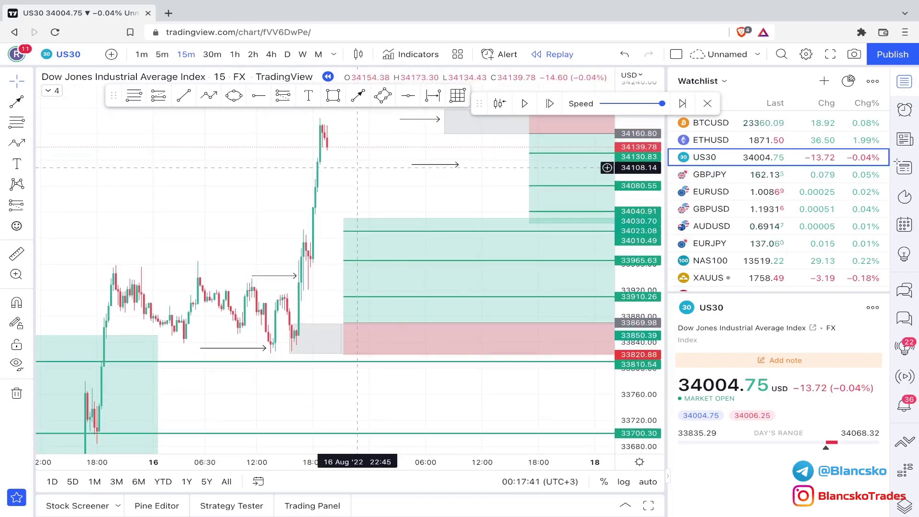
drag(358, 167, 390, 180)
drag(638, 237, 637, 178)
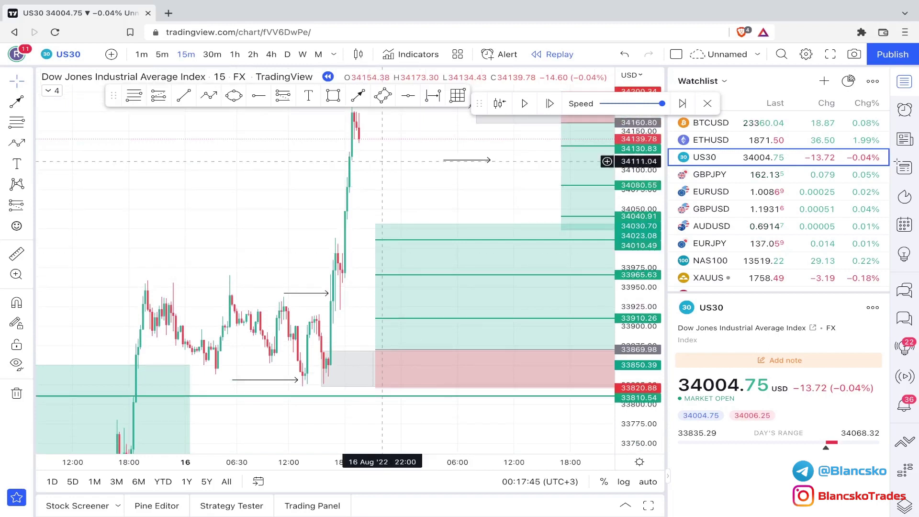
drag(637, 161, 638, 238)
drag(397, 195, 376, 178)
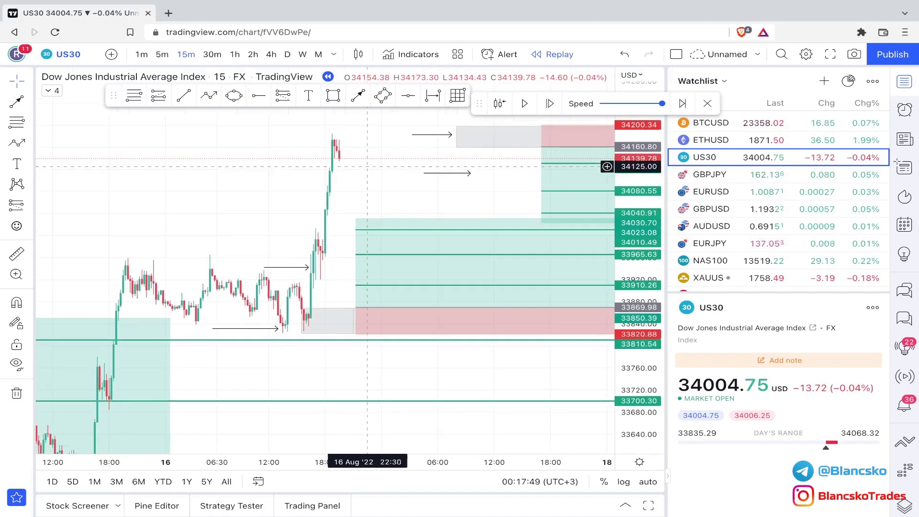
drag(638, 215, 639, 175)
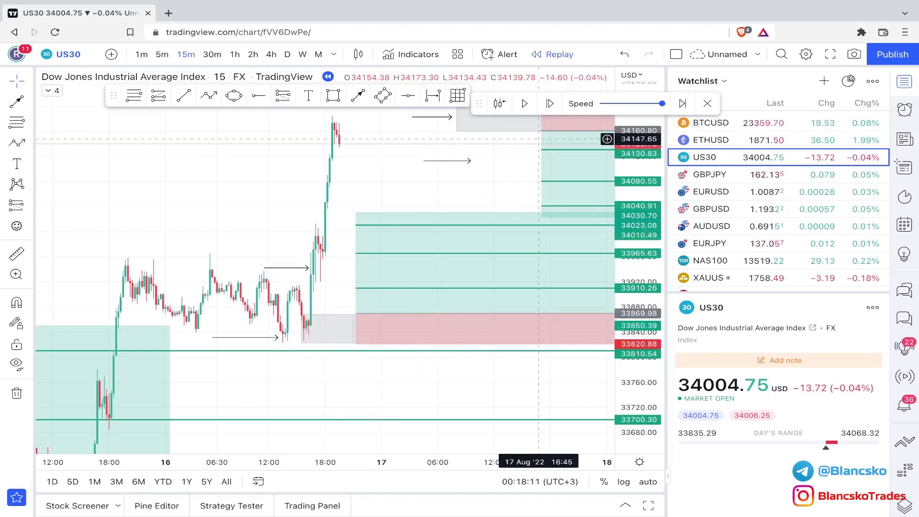
- Advance the bar replay a few candles, then run it until price falls from the upper grey zone to the 34040.91 level
click(549, 103)
click(549, 103)
click(550, 103)
click(549, 103)
click(549, 103)
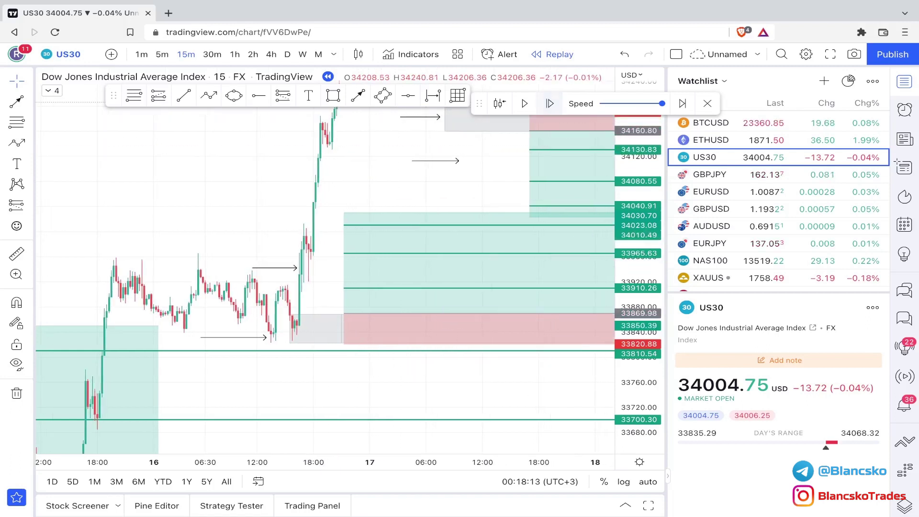
drag(639, 144, 639, 192)
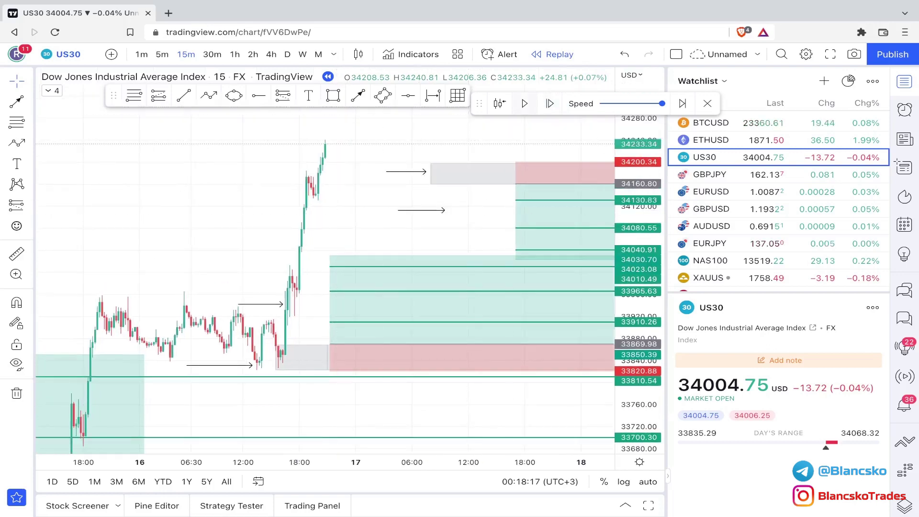
click(525, 103)
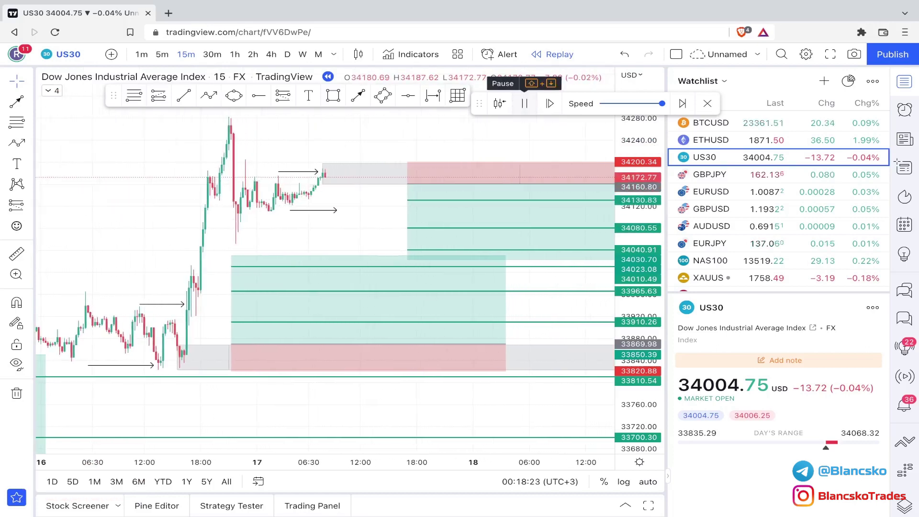
click(524, 103)
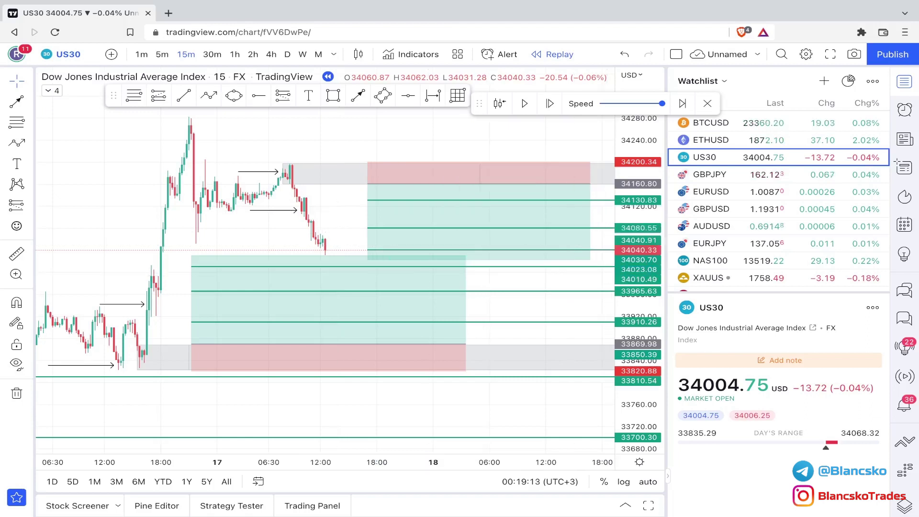
- Continue the bar replay until price drops to the 33910.26 level above the lower grey zone
drag(638, 231, 639, 194)
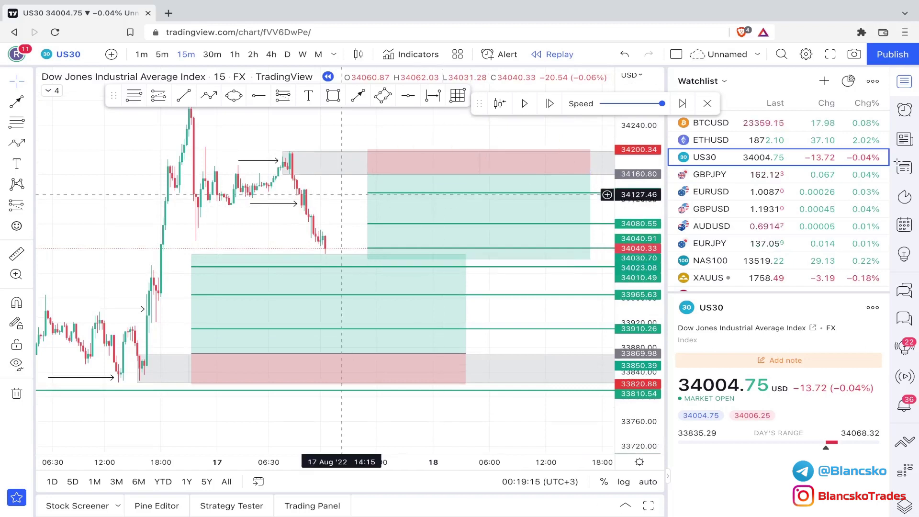
drag(335, 188, 311, 164)
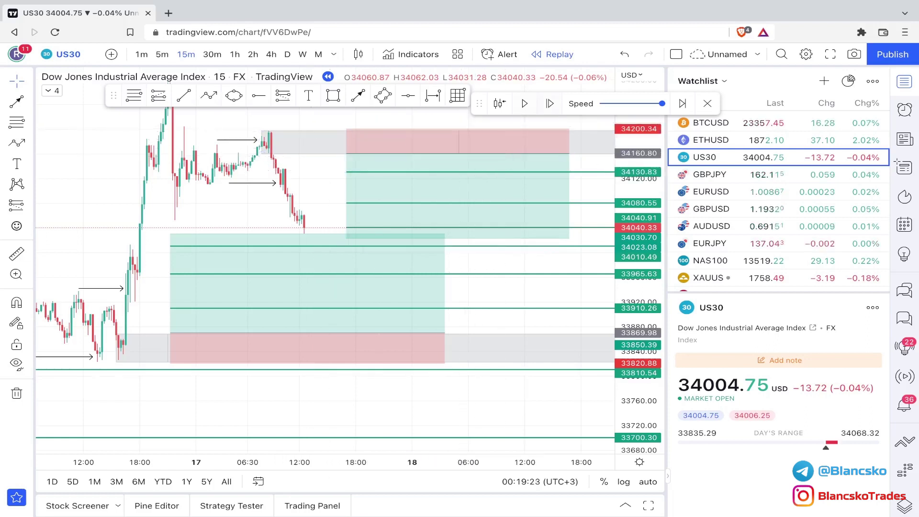
click(549, 104)
click(524, 103)
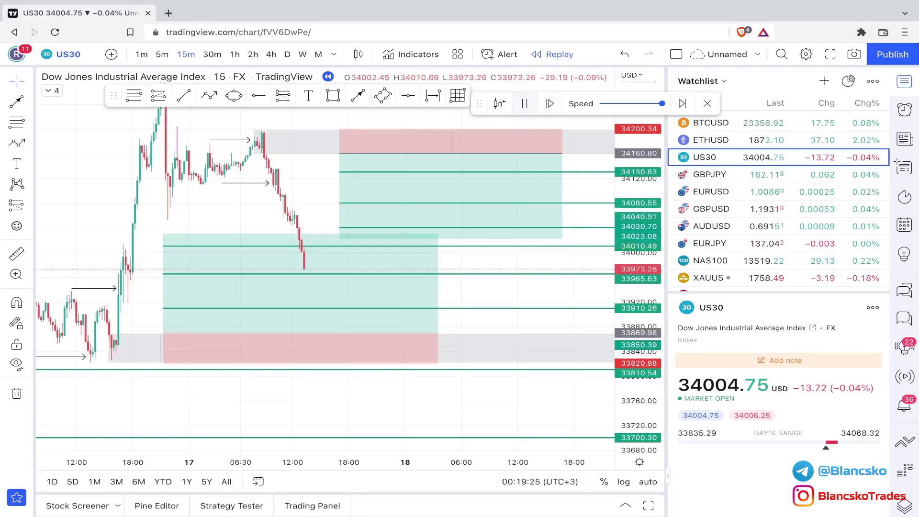
click(524, 103)
click(549, 103)
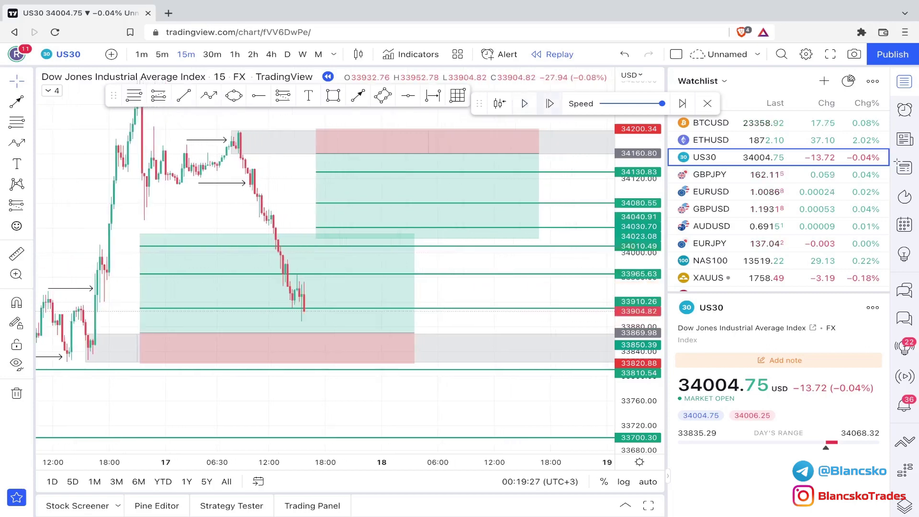
- Advance the replay candle by candle until price enters the lower grey zone and rallies past the long position's target
click(549, 103)
click(550, 104)
click(549, 104)
click(549, 104)
click(549, 103)
click(549, 103)
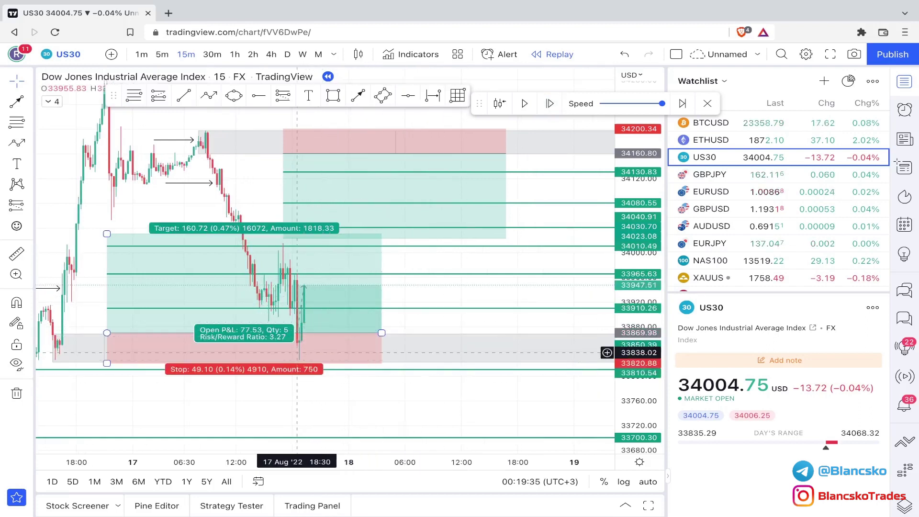
click(550, 103)
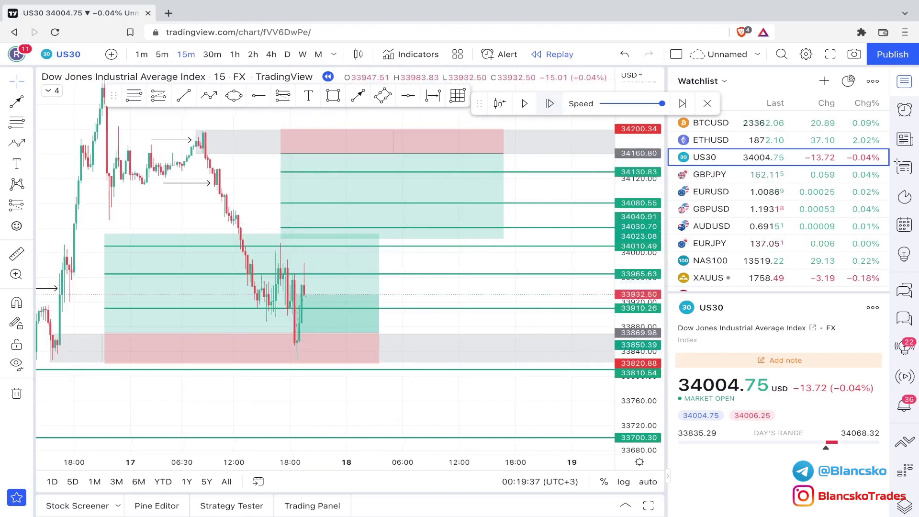
click(549, 103)
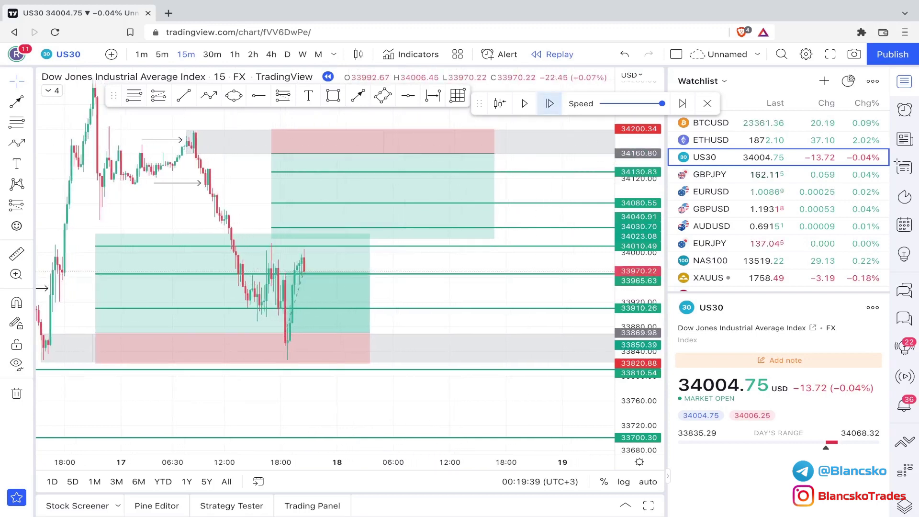
click(549, 103)
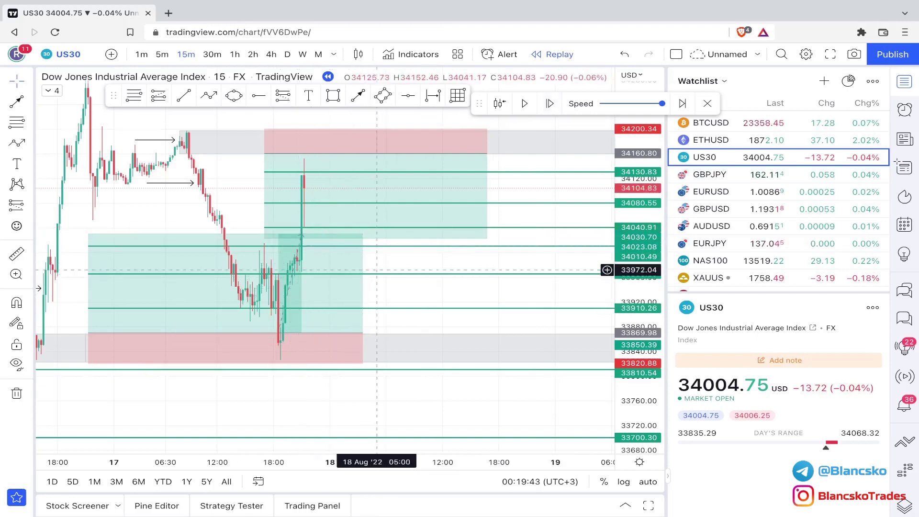
- Inspect the long position's target, stop, closed profit and risk/reward ratio
drag(440, 285, 466, 285)
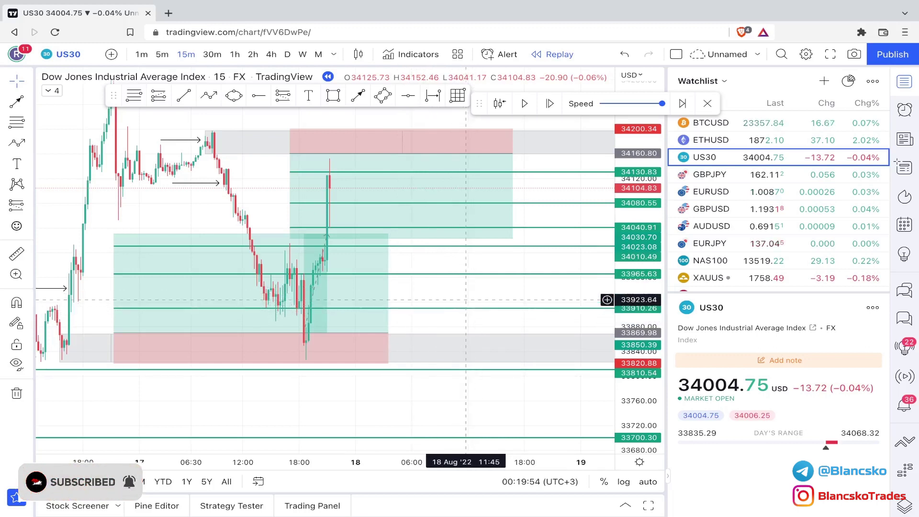
drag(529, 265, 535, 269)
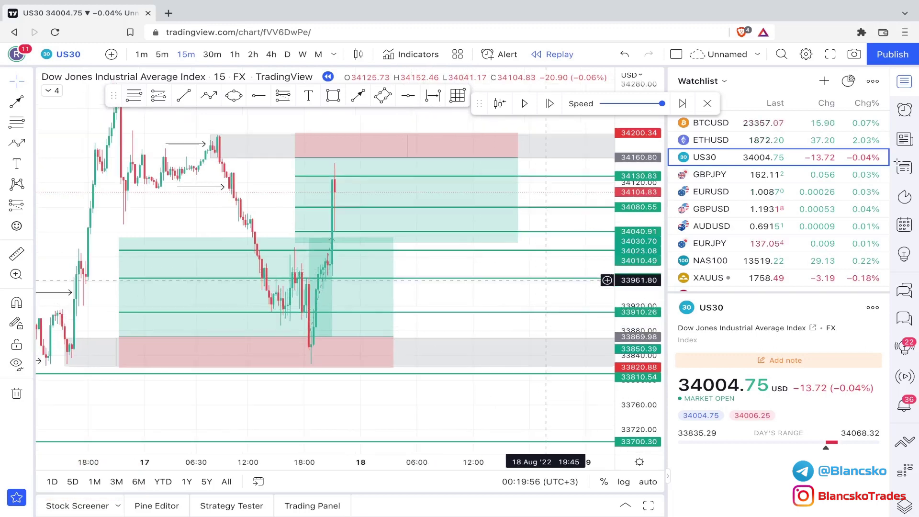
click(309, 307)
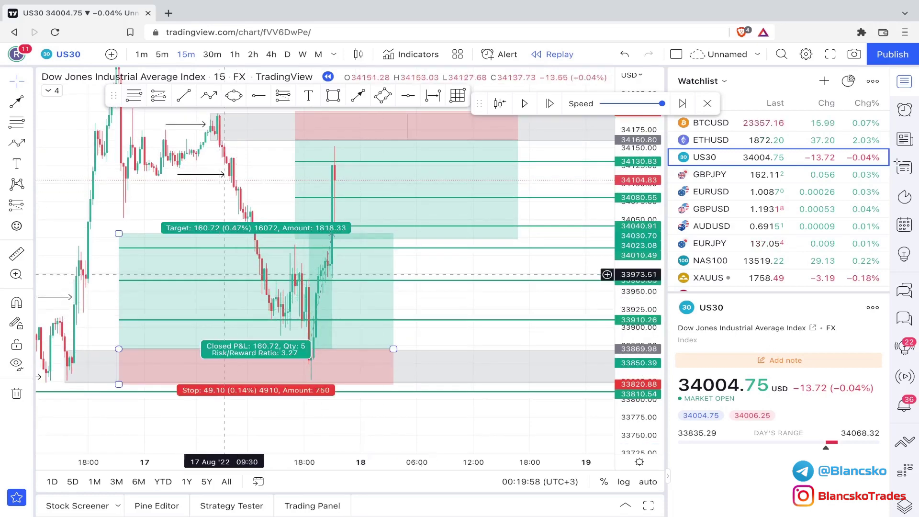
click(464, 325)
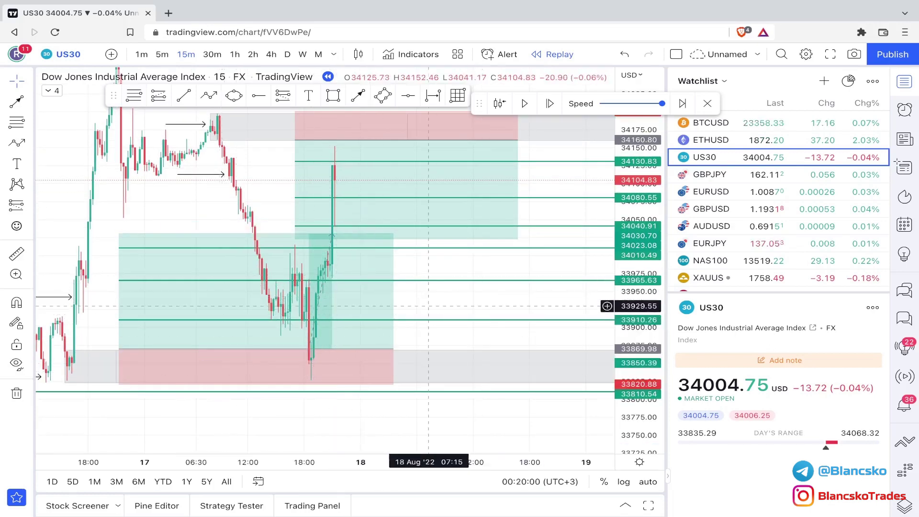
drag(440, 314, 467, 329)
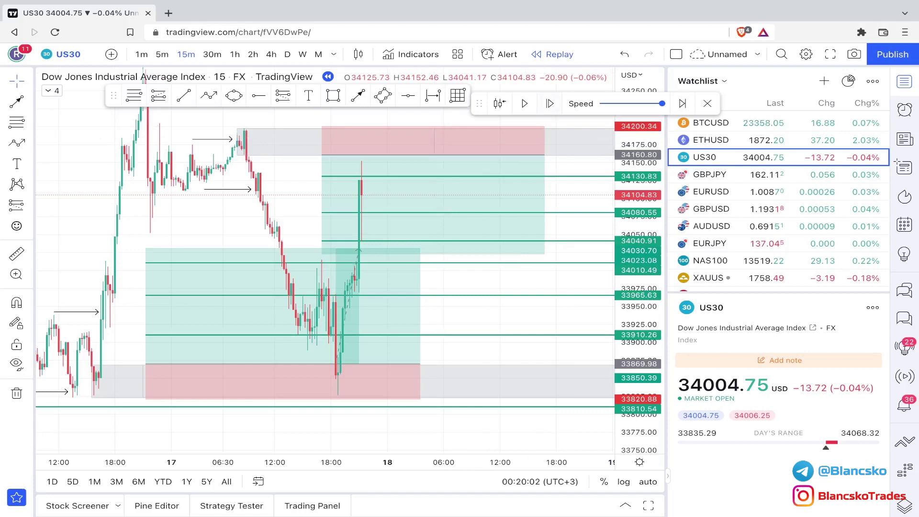
- Advance the replay candle by candle until price touches the short entry at 34160.80 and falls past the short position's target
click(550, 103)
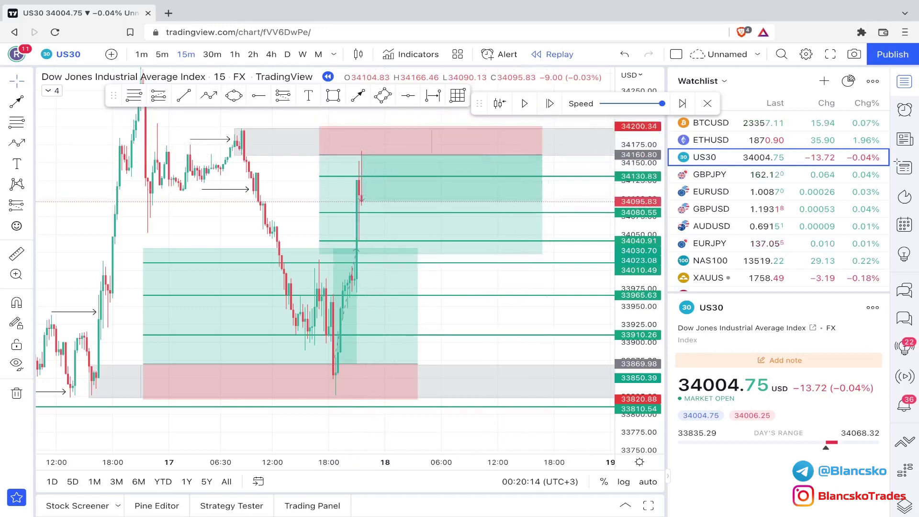
click(549, 103)
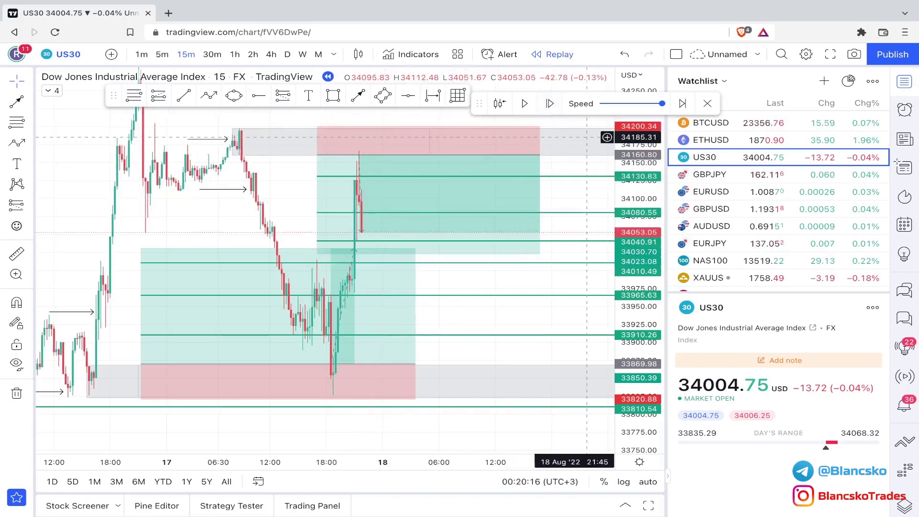
click(550, 104)
click(550, 103)
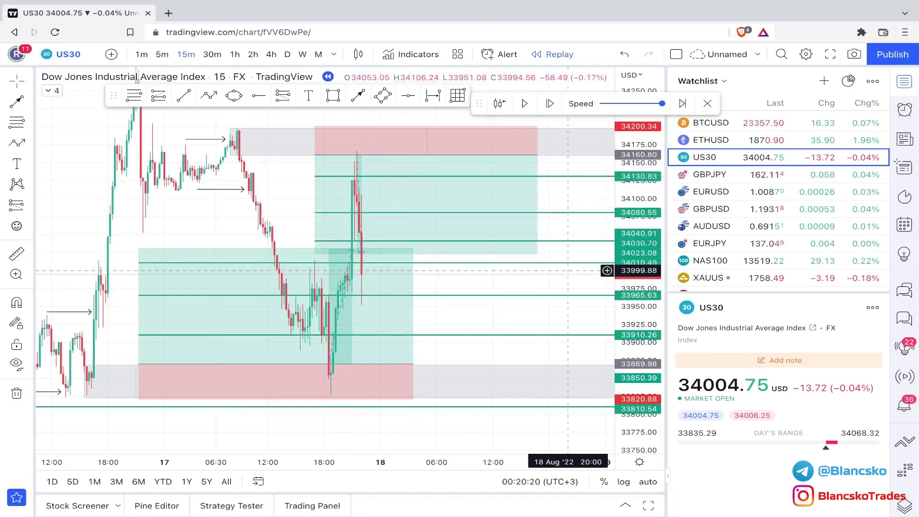
- Review both completed trades on the chart and inspect the short position's target, stop, closed profit and risk/reward ratio
drag(639, 252, 638, 299)
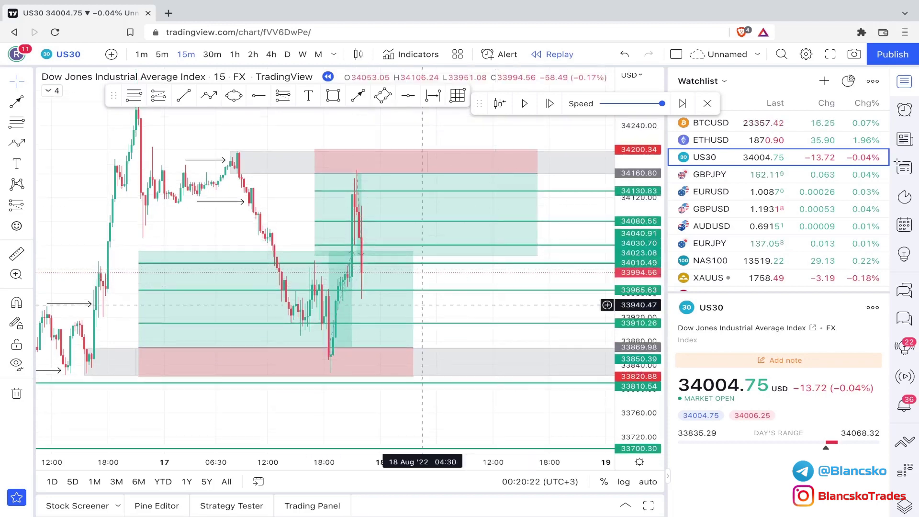
click(325, 311)
click(373, 266)
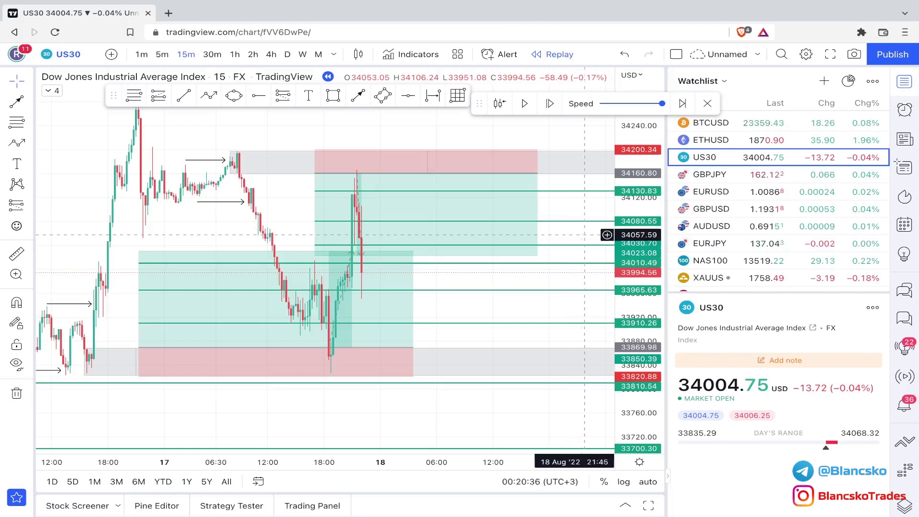
click(508, 218)
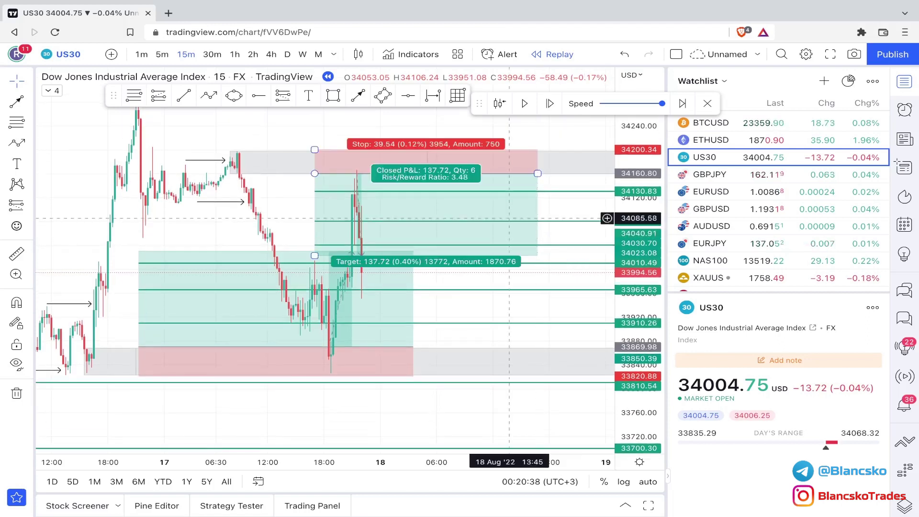
click(509, 219)
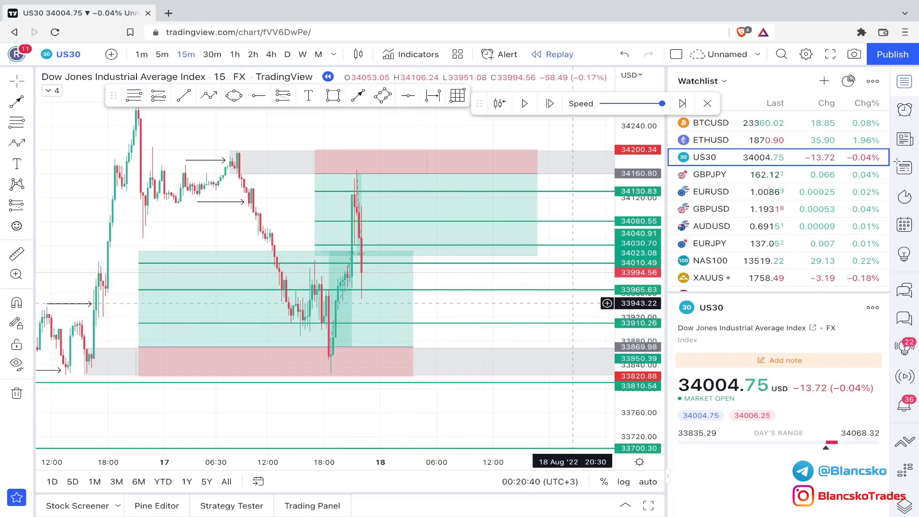
drag(637, 326, 638, 286)
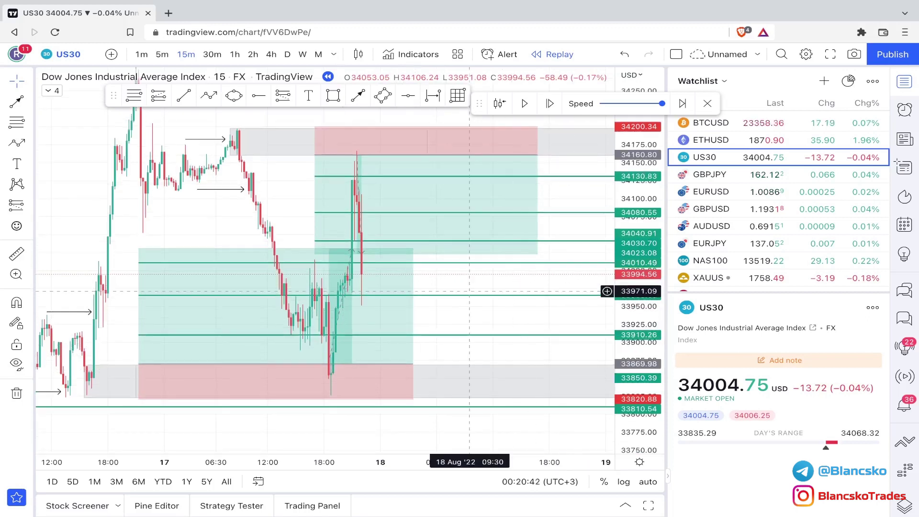
click(483, 155)
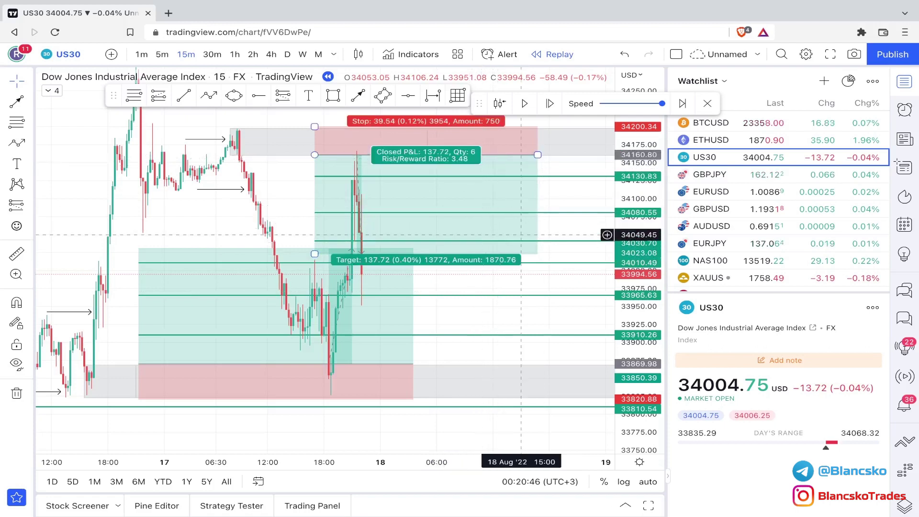
click(604, 269)
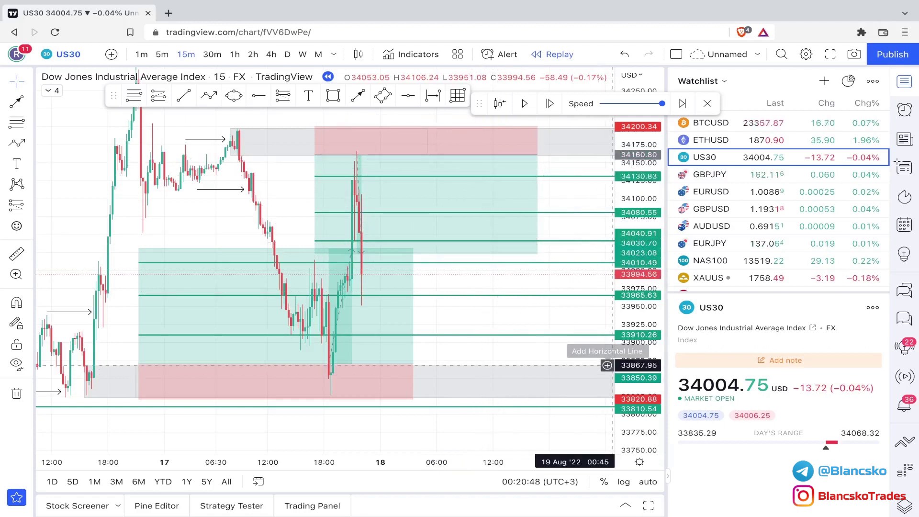
drag(523, 286, 537, 288)
drag(638, 223, 638, 260)
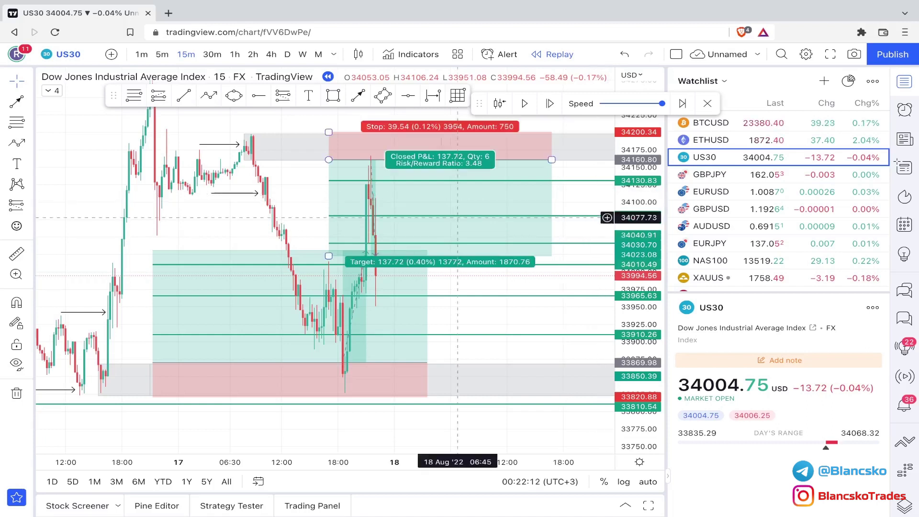
drag(639, 306, 638, 334)
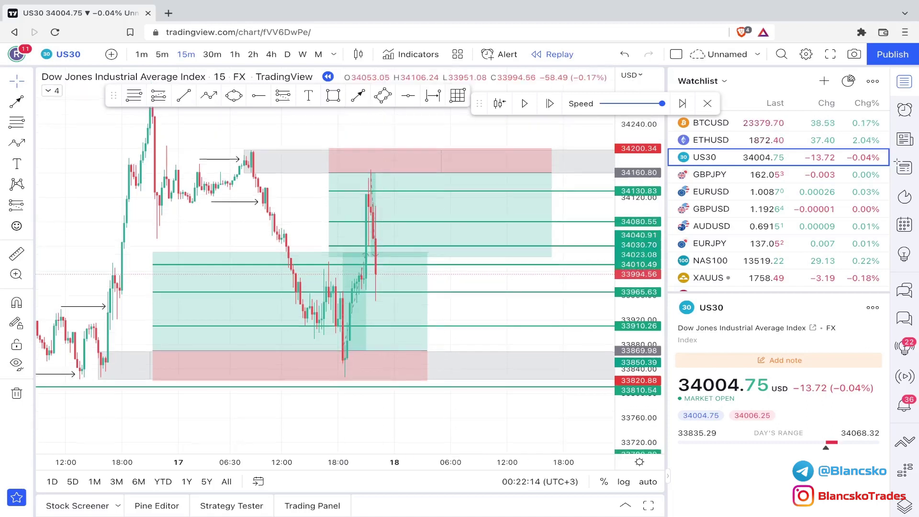
drag(519, 312, 530, 306)
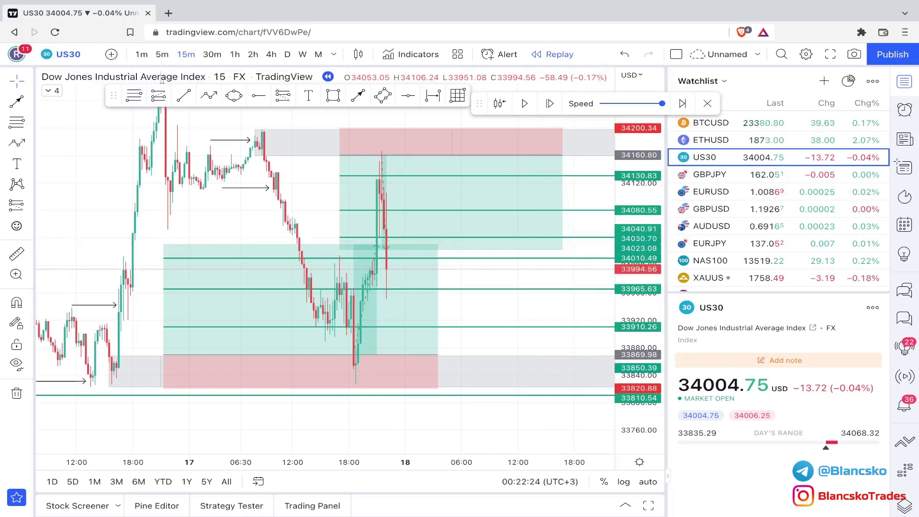
drag(639, 259, 639, 290)
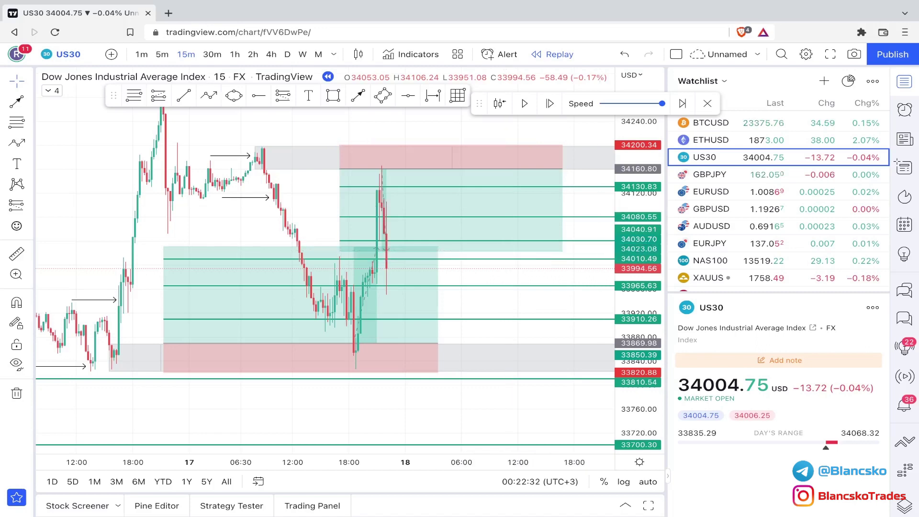
drag(639, 225, 639, 177)
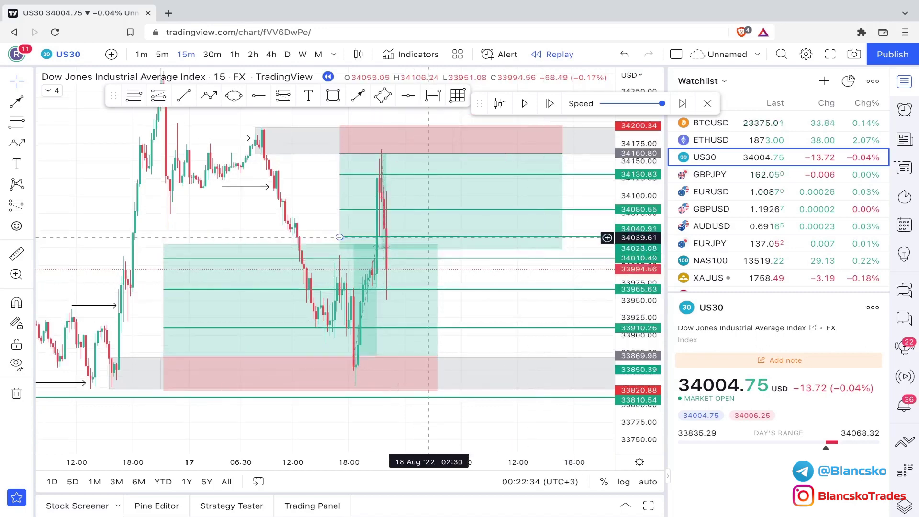